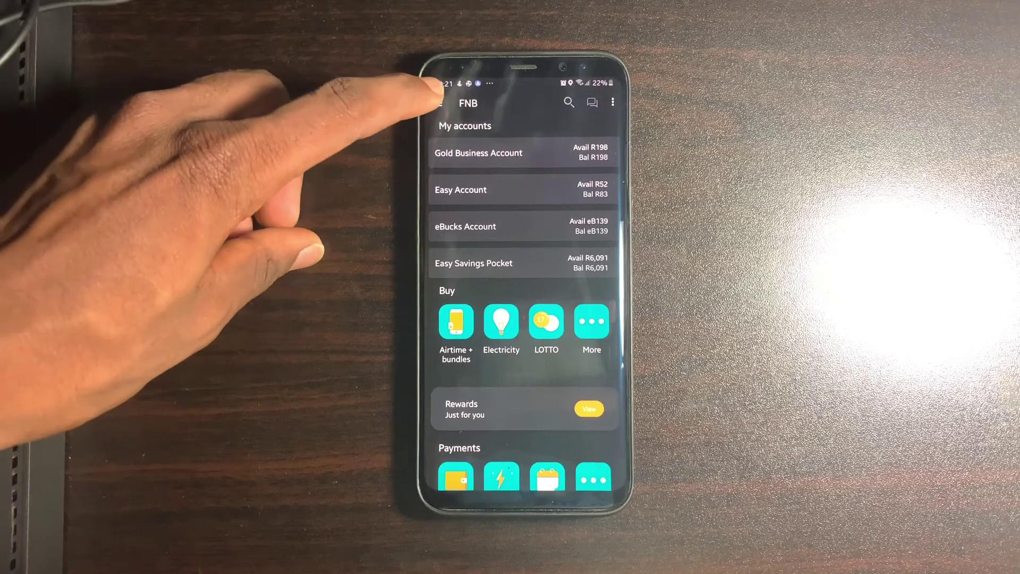
Open the main menu and go to the Payments section for QR Speedpoint.
{"action": "left_click", "coordinate": [438, 102]}
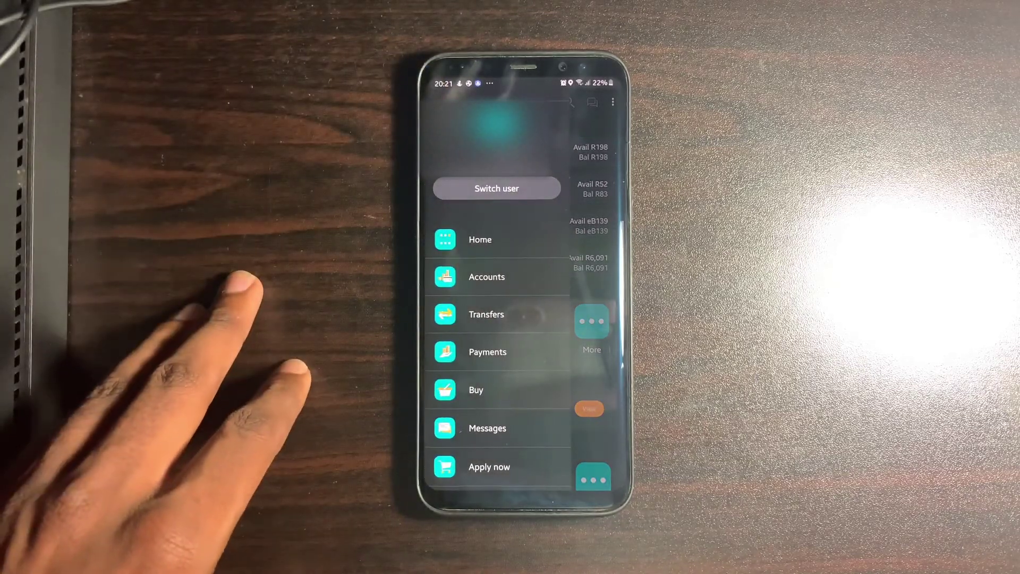
{"action": "left_click", "coordinate": [488, 352]}
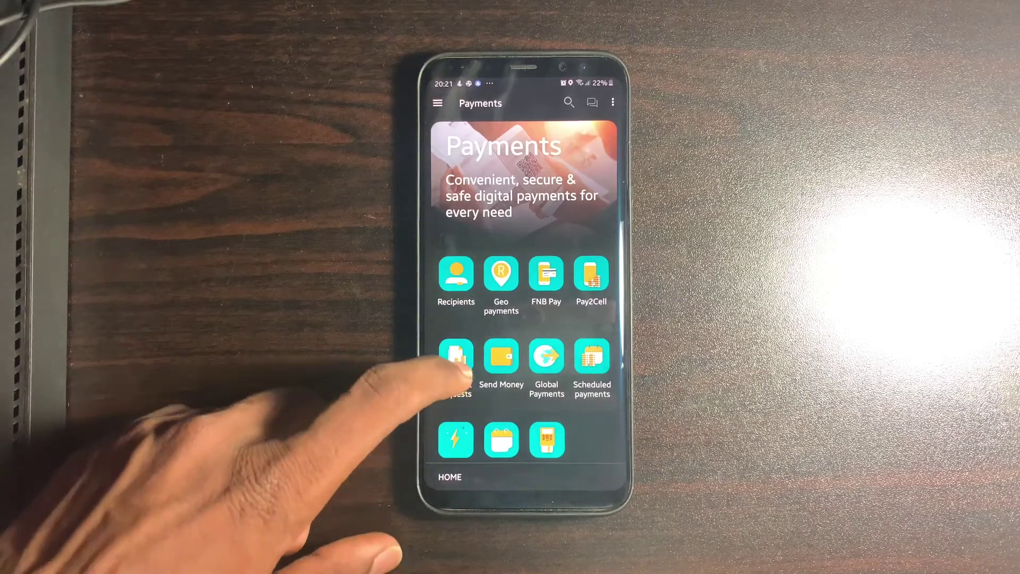
{"action": "scroll", "coordinate": [461, 358], "scroll_direction": "down", "scroll_amount": 1}
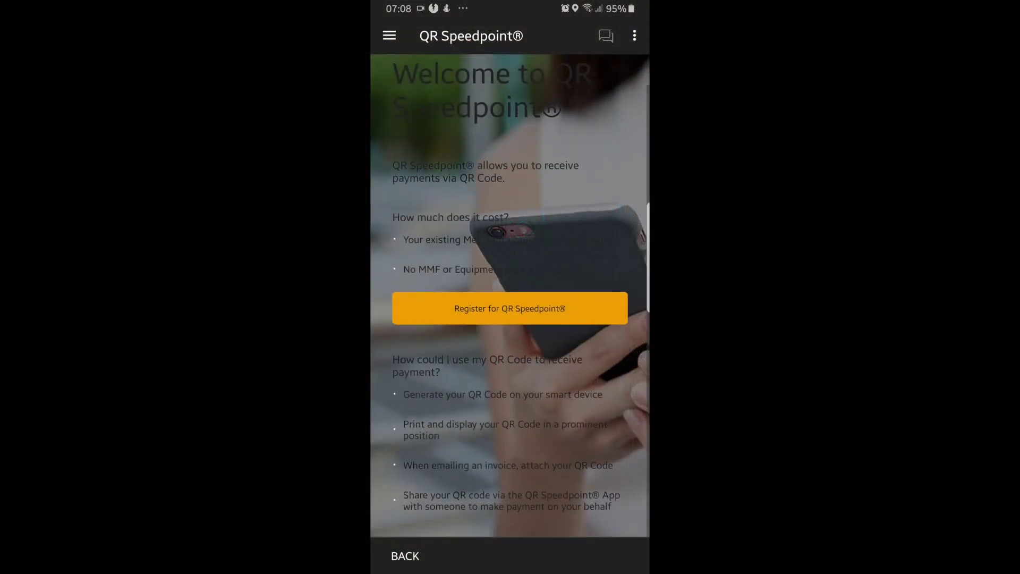
{"action": "scroll", "coordinate": [510, 295], "scroll_direction": "down", "scroll_amount": 1}
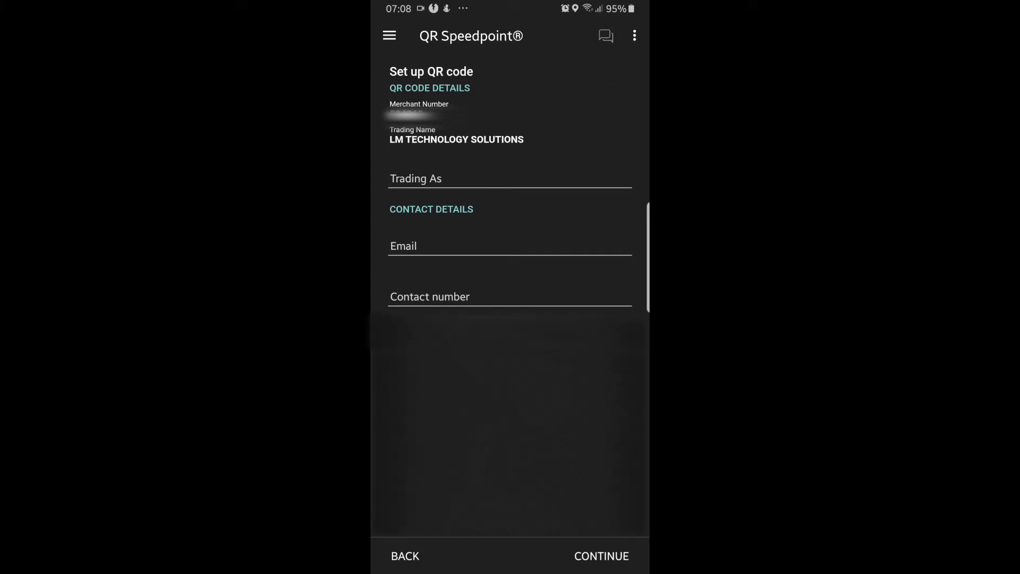
Enter 'LAM Agri Tech' as Trading As, then fill the contact email and number.
{"action": "left_click", "coordinate": [510, 179]}
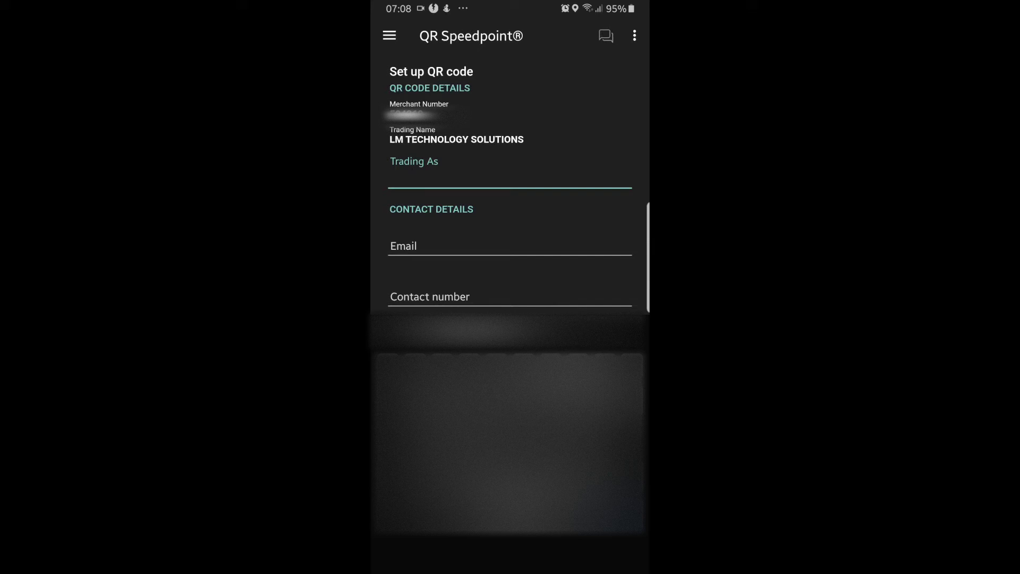
{"action": "type", "text": "L"}
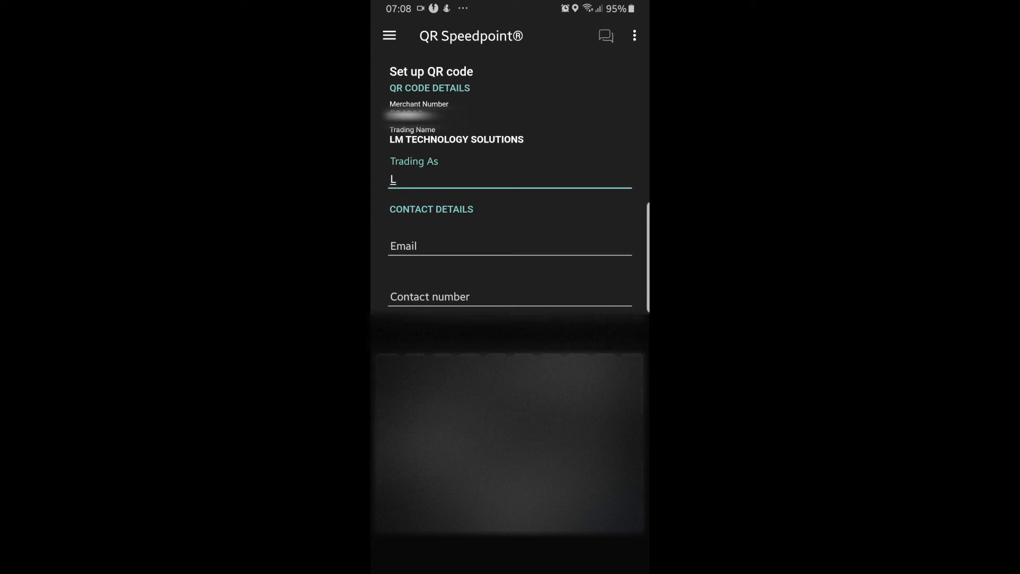
{"action": "type", "text": "AM Agr"}
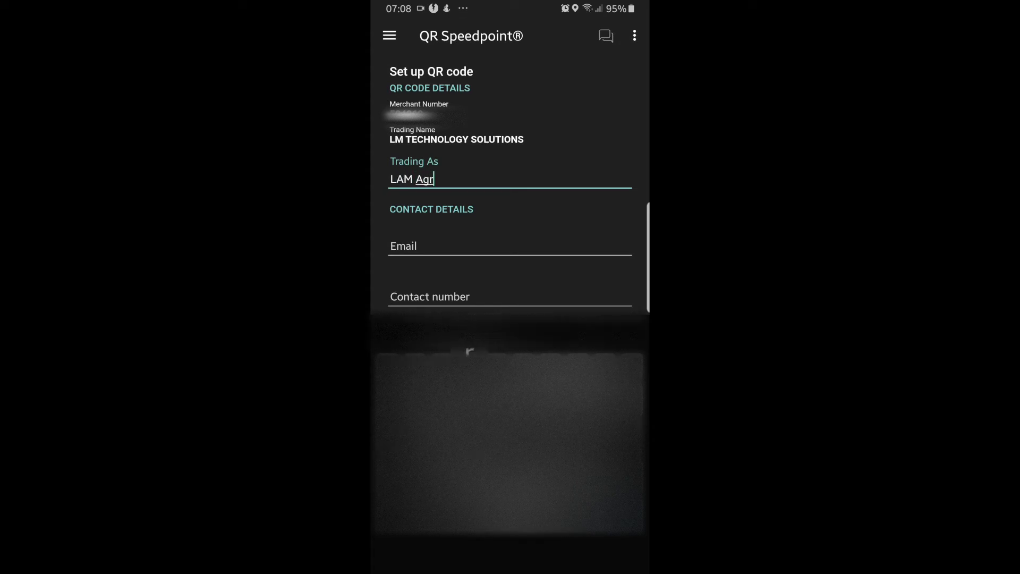
{"action": "type", "text": "i"}
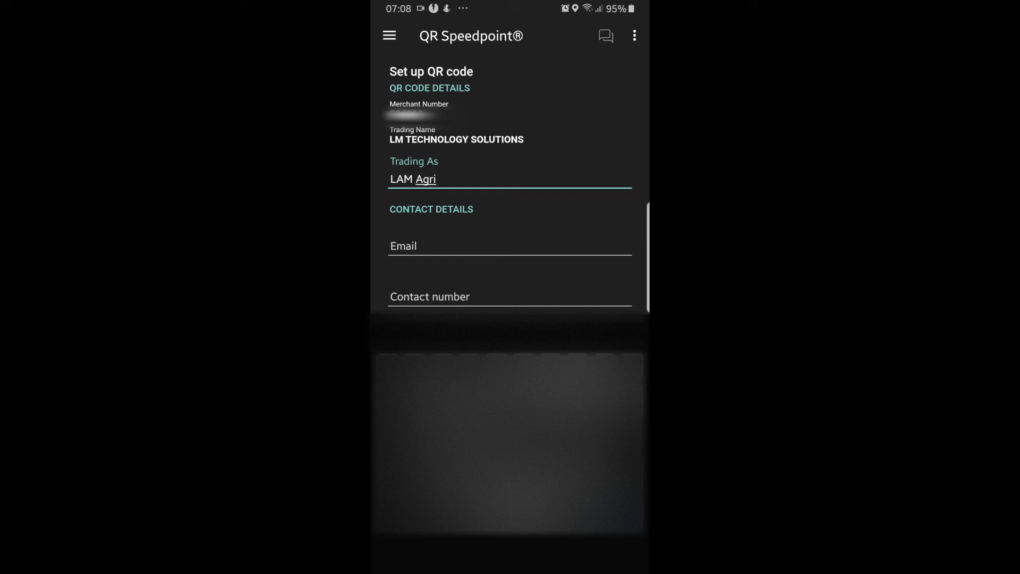
{"action": "type", "text": " Tec"}
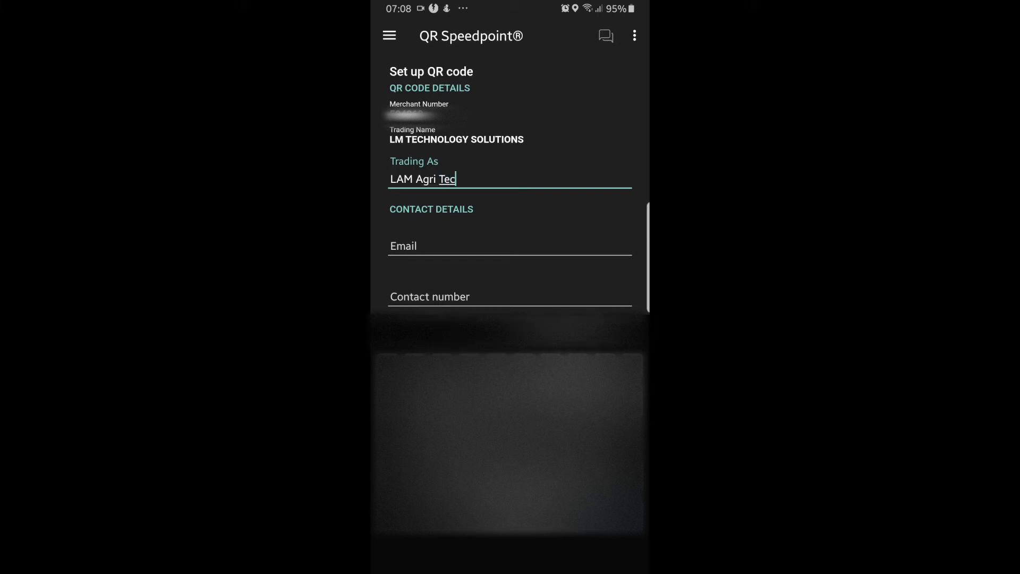
{"action": "type", "text": "h"}
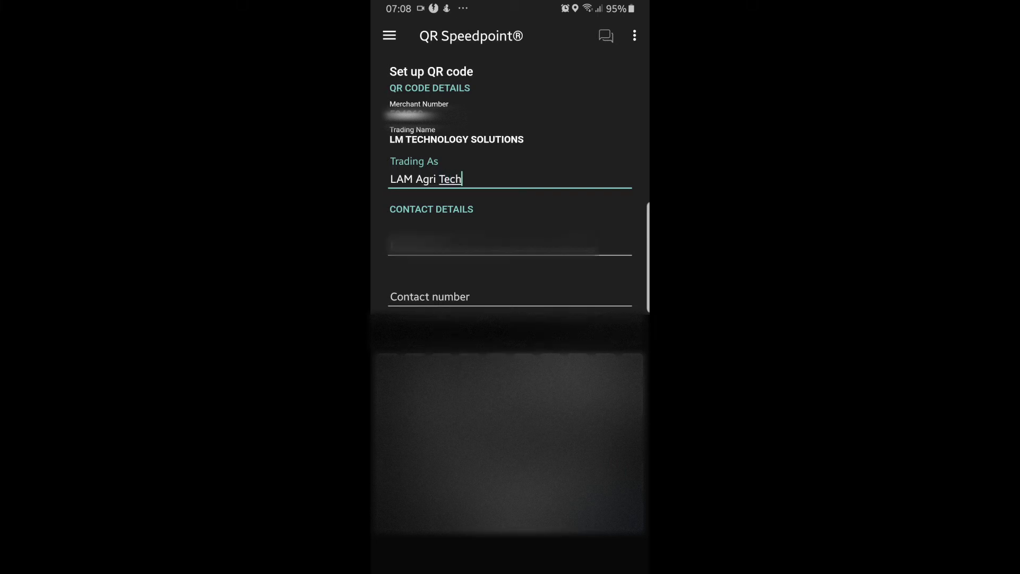
{"action": "left_click", "coordinate": [510, 243]}
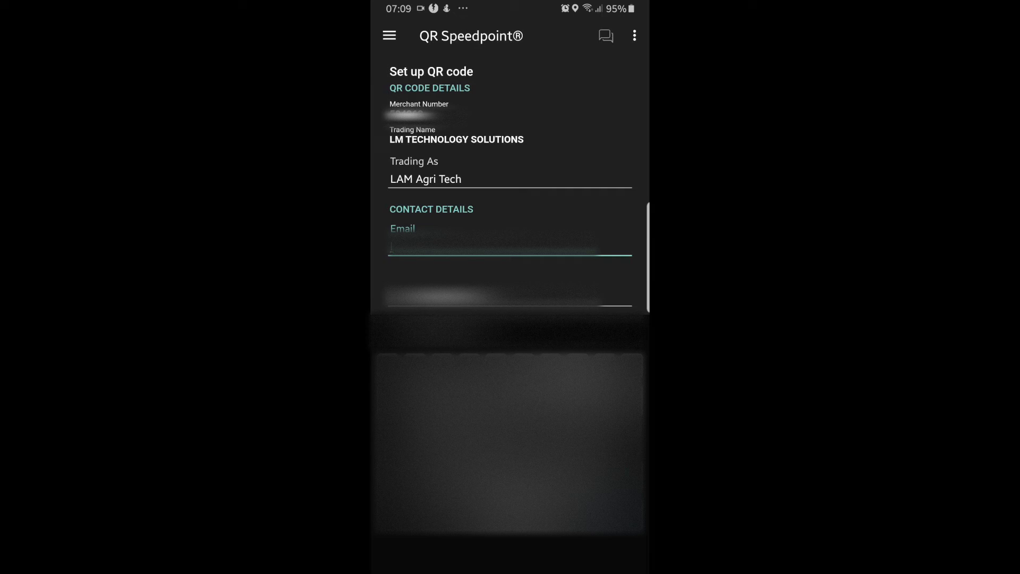
{"action": "type", "text": "lam"}
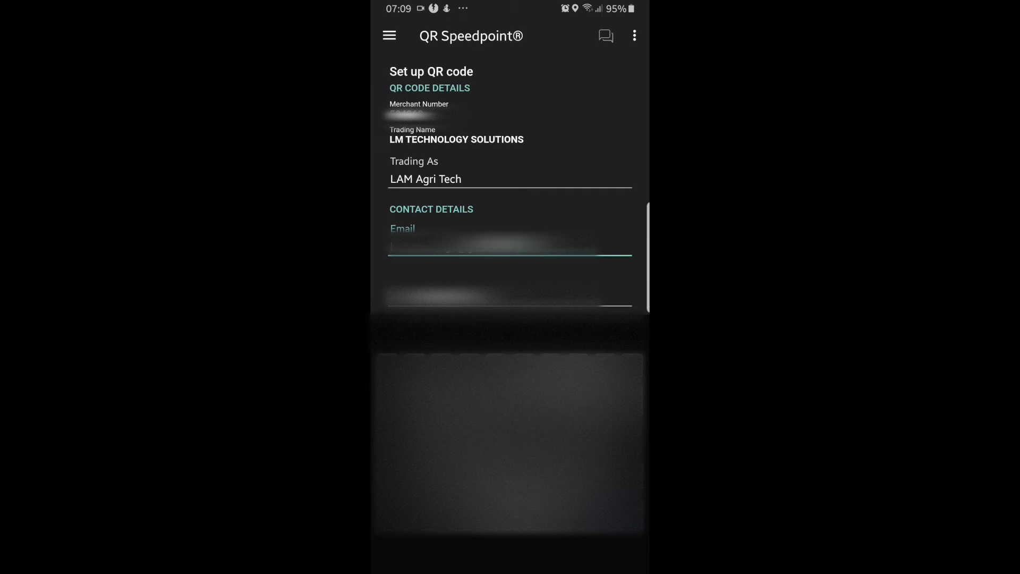
{"action": "key", "text": "Tab"}
{"action": "type", "text": "082"}
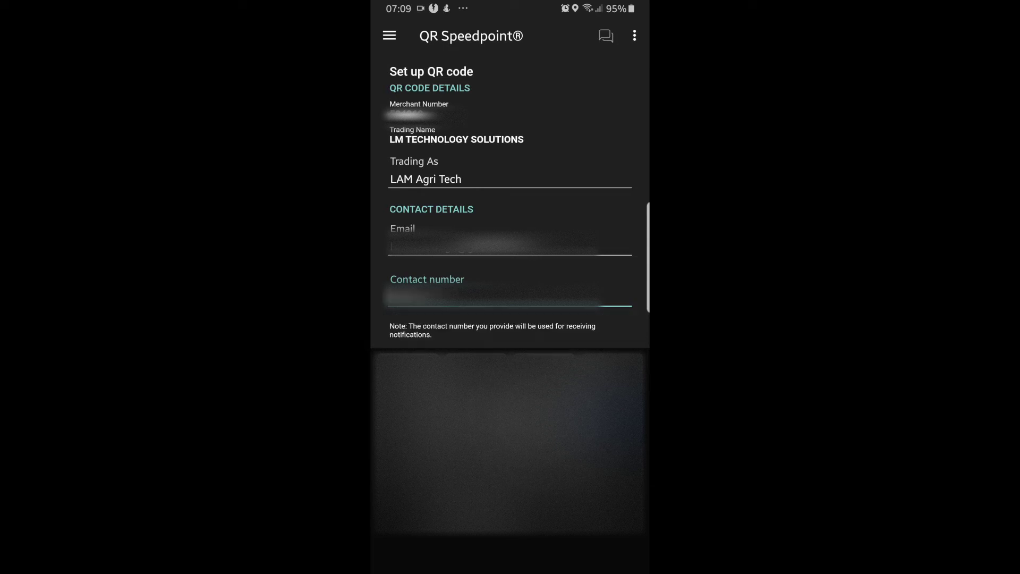
{"action": "type", "text": "12345"}
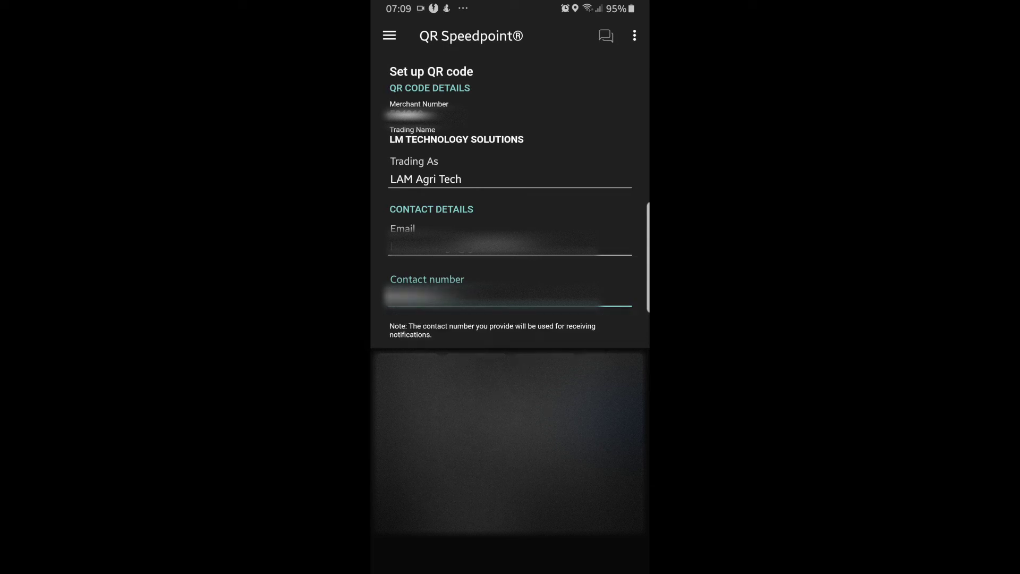
{"action": "key", "text": "Return"}
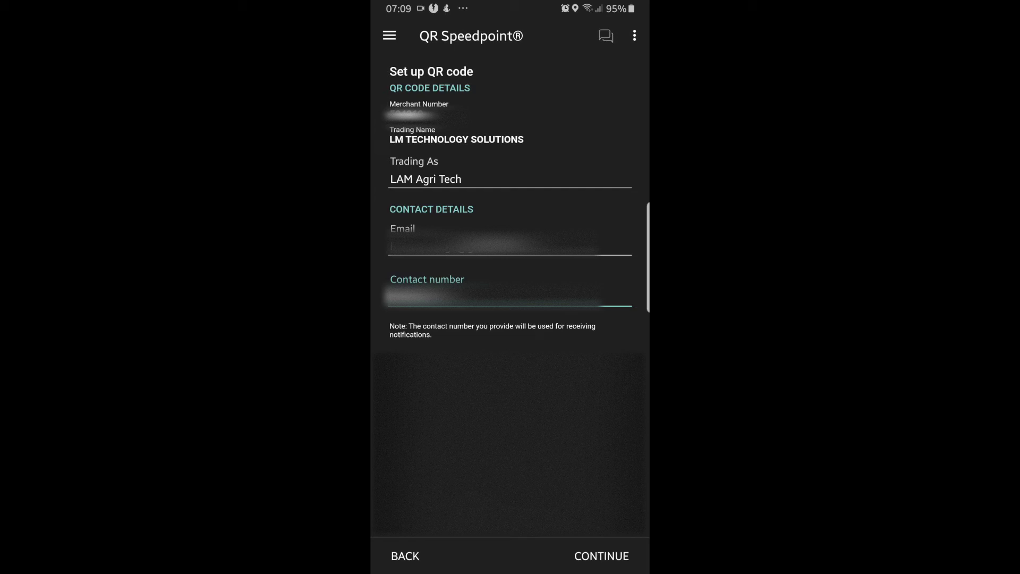
Review the summary, accept the Merchant Services Terms and Conditions, and confirm.
{"action": "left_click", "coordinate": [601, 555]}
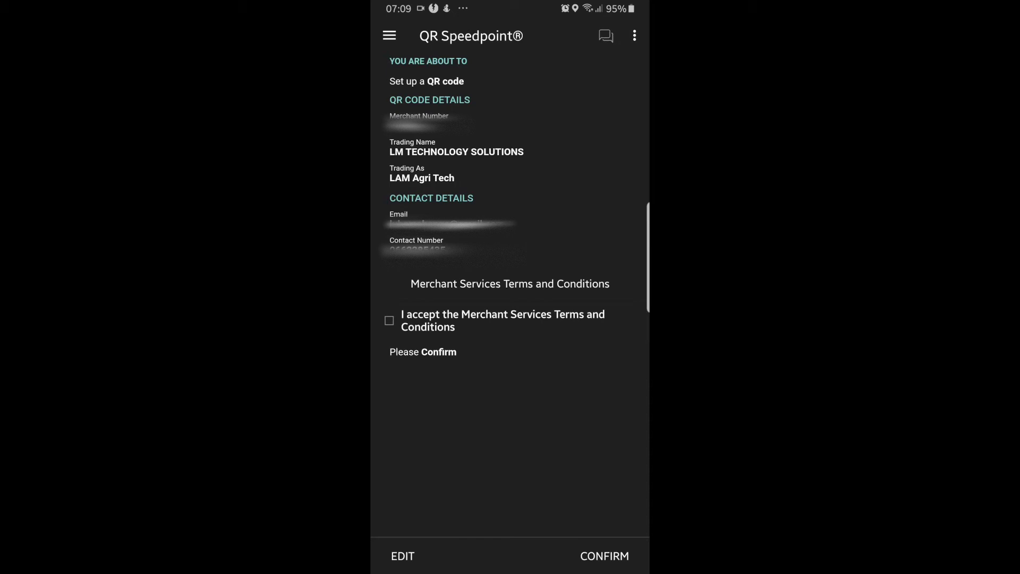
{"action": "left_click", "coordinate": [514, 319]}
{"action": "left_click", "coordinate": [604, 556]}
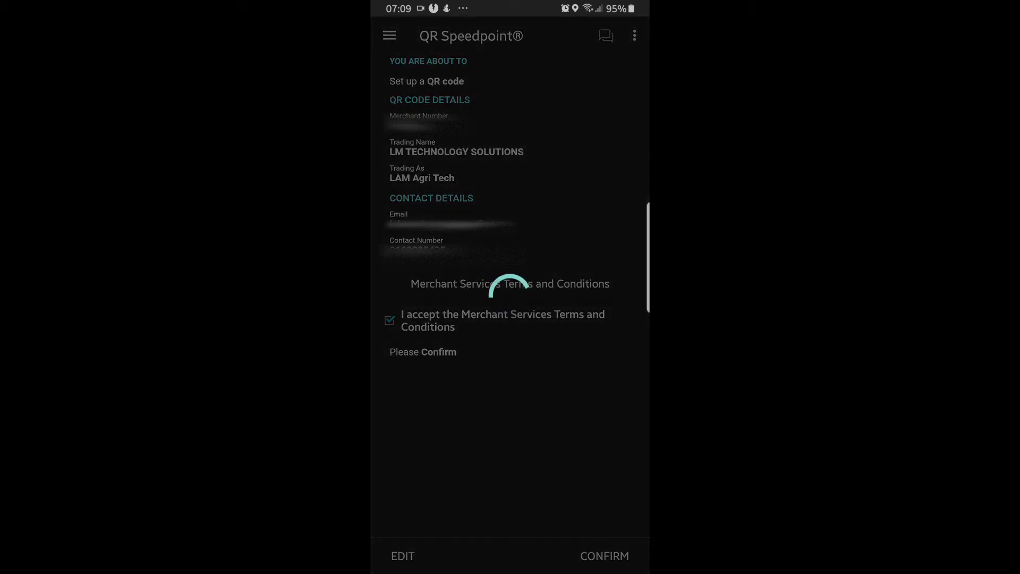